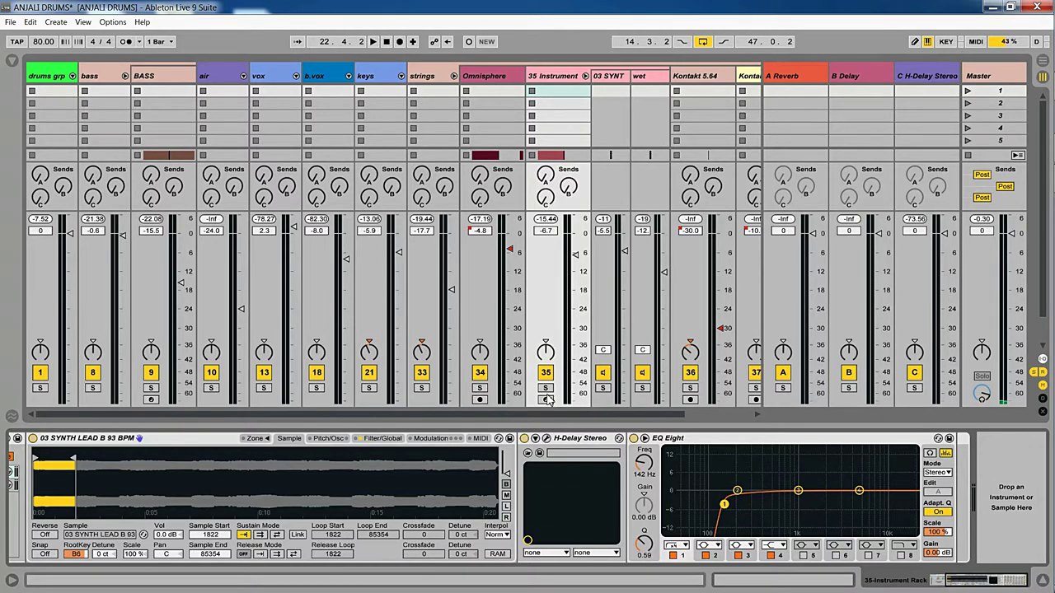
Play back the song section from bar 14 with the track layout shown in Arrangement View, and stop playback.
key(space)
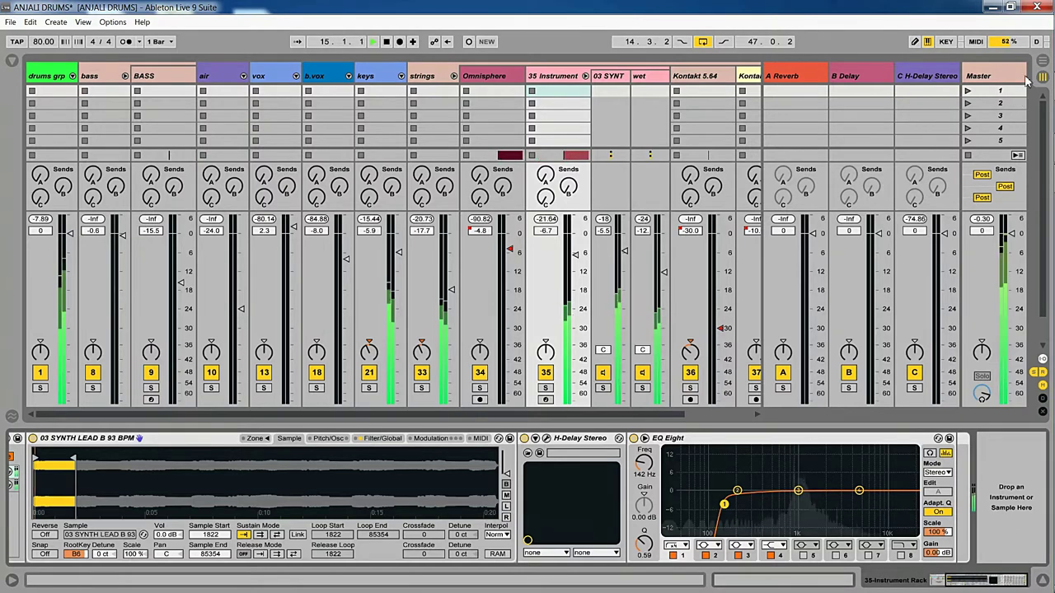
key(Tab)
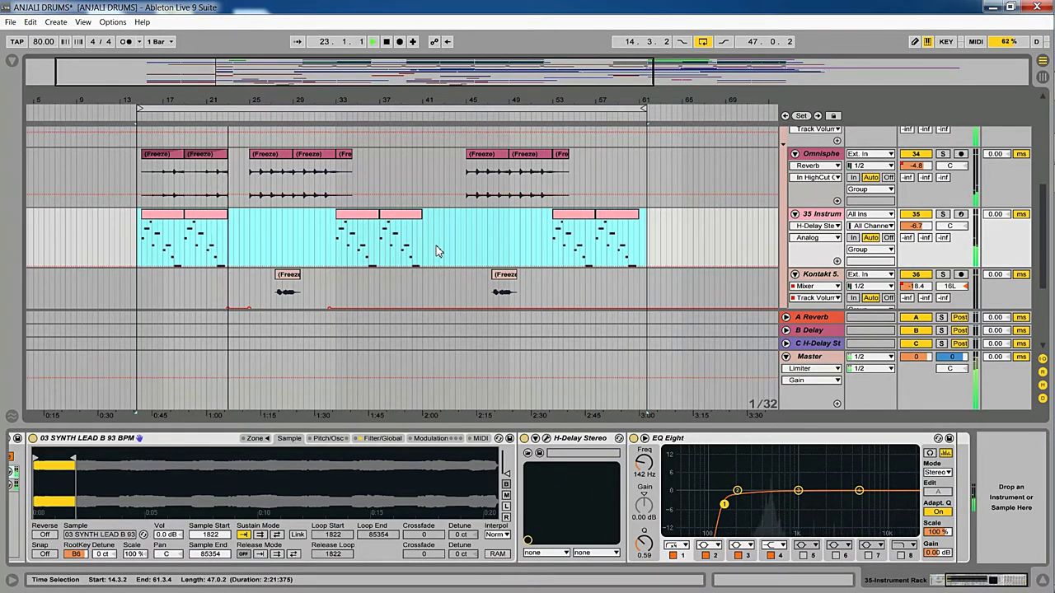
key(space)
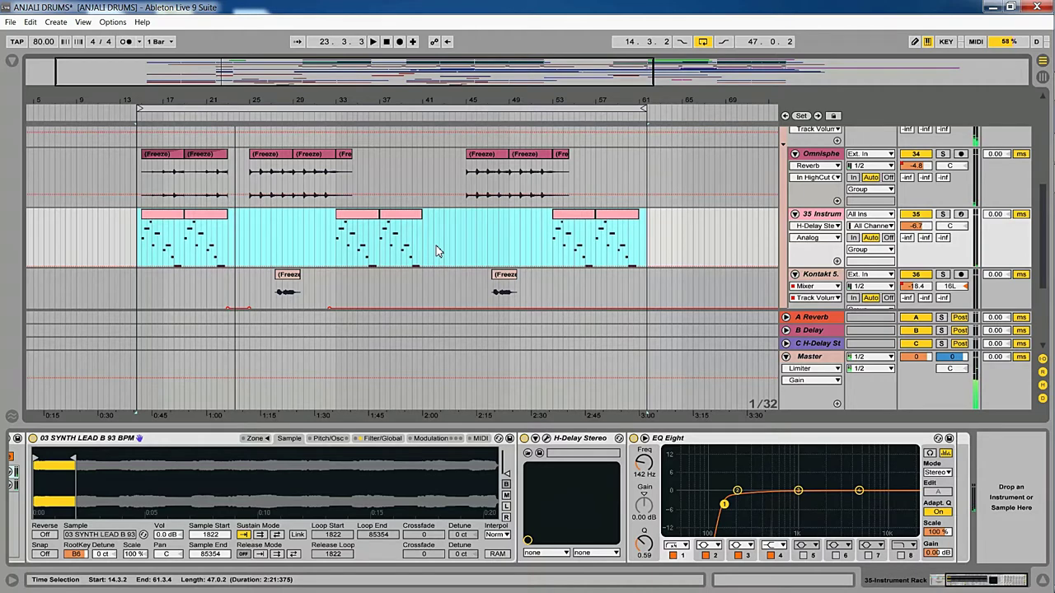
Select the 35 Instrument Rack track in Session View and compare the devices on its 03 SYNTH LEAD and wet chains.
click(819, 219)
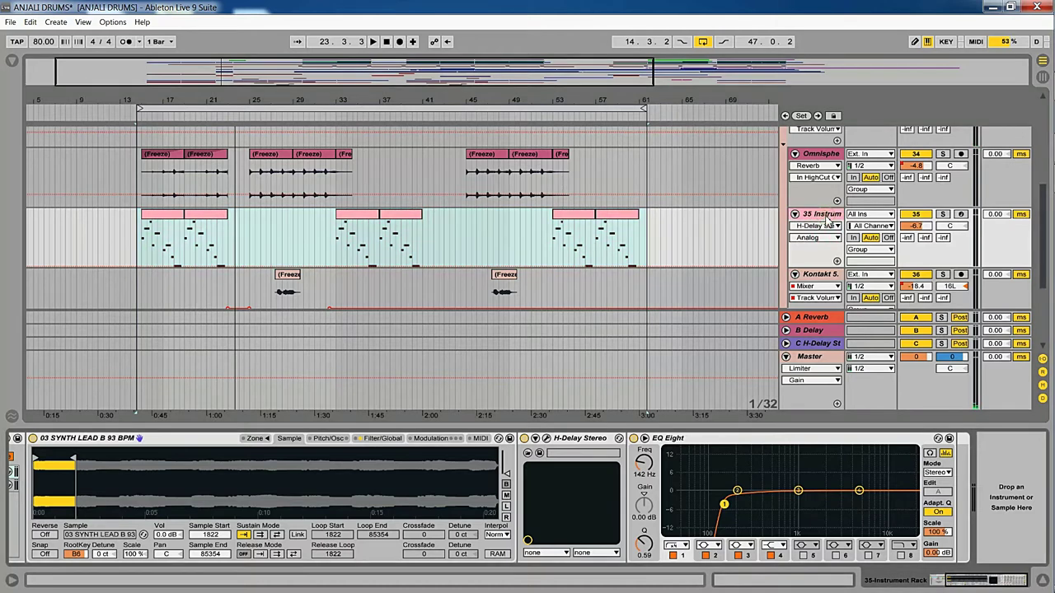
click(1043, 75)
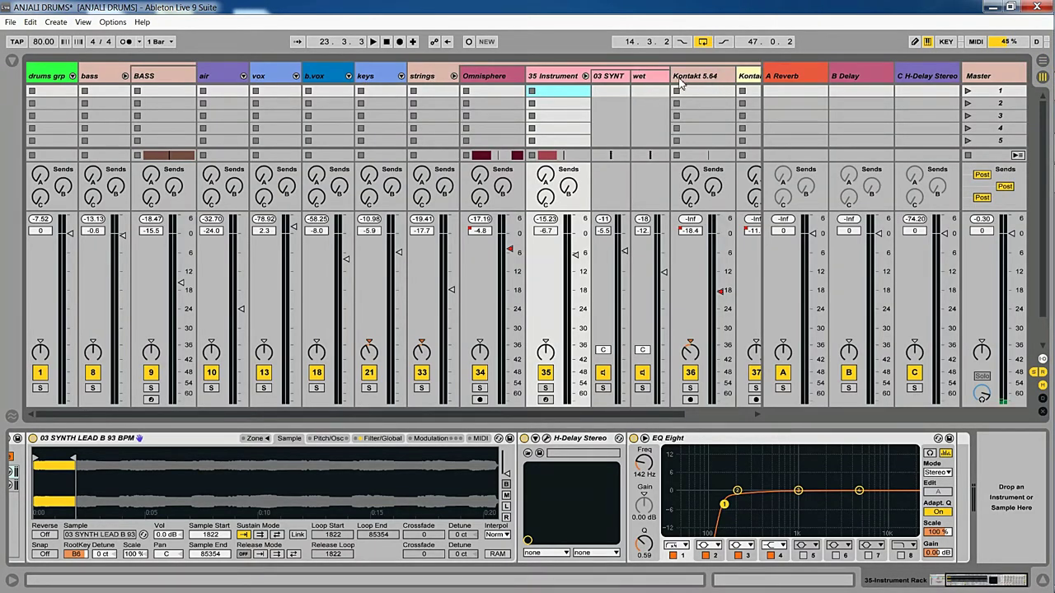
click(567, 77)
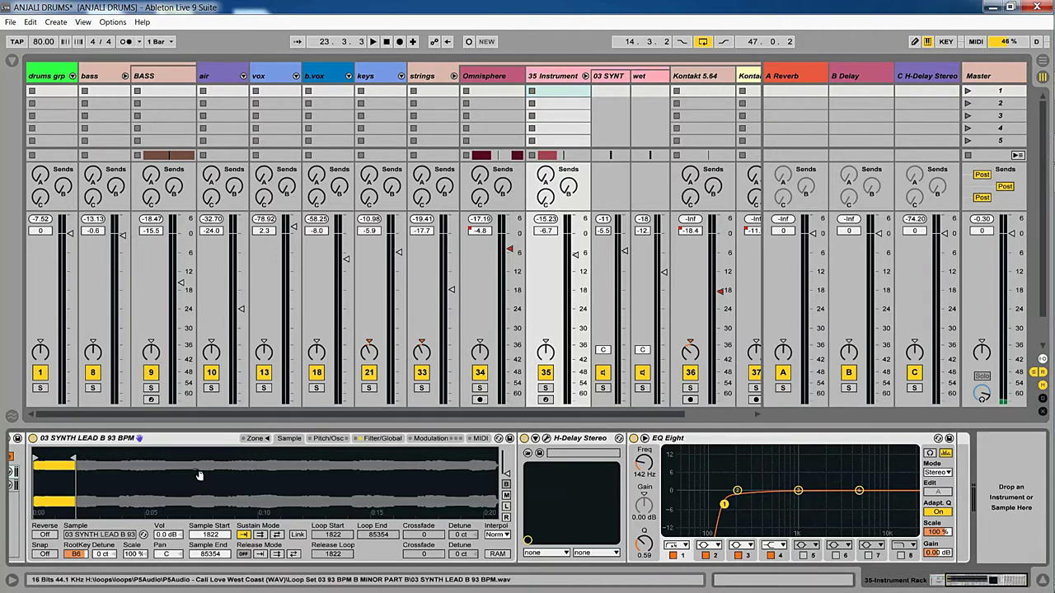
click(971, 586)
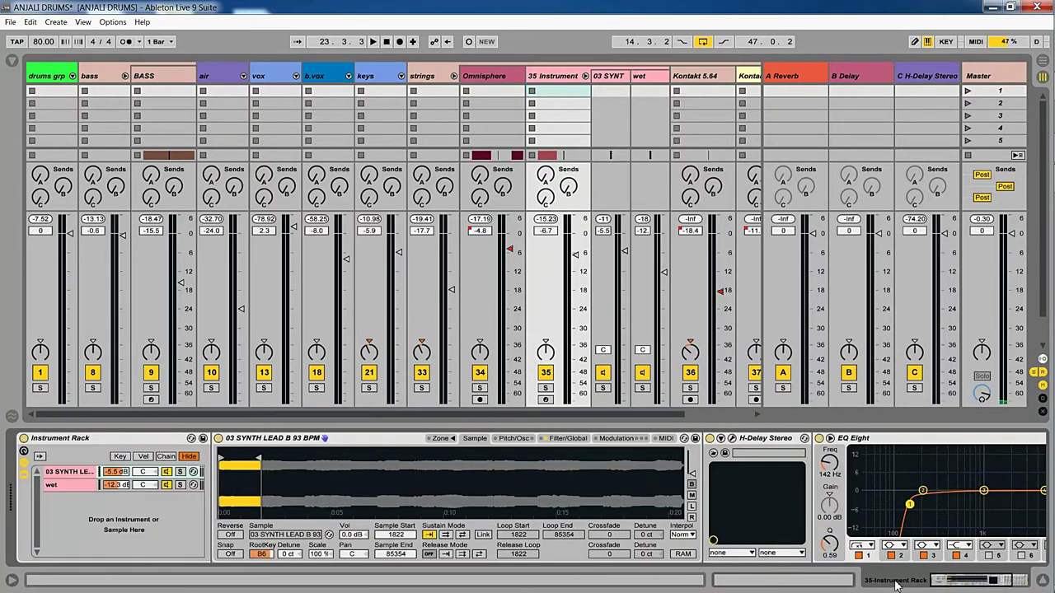
click(77, 474)
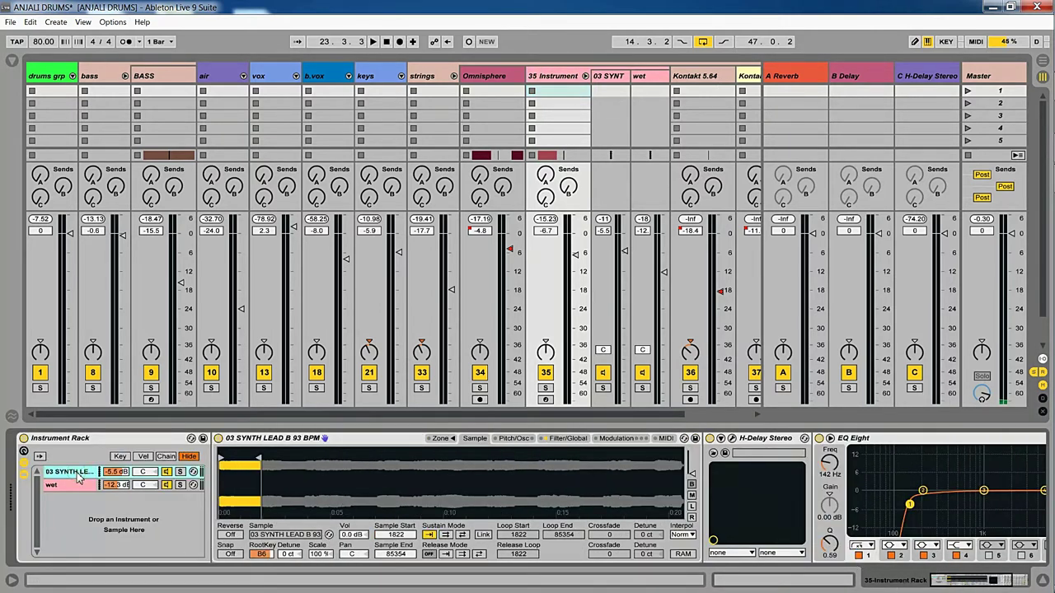
click(78, 485)
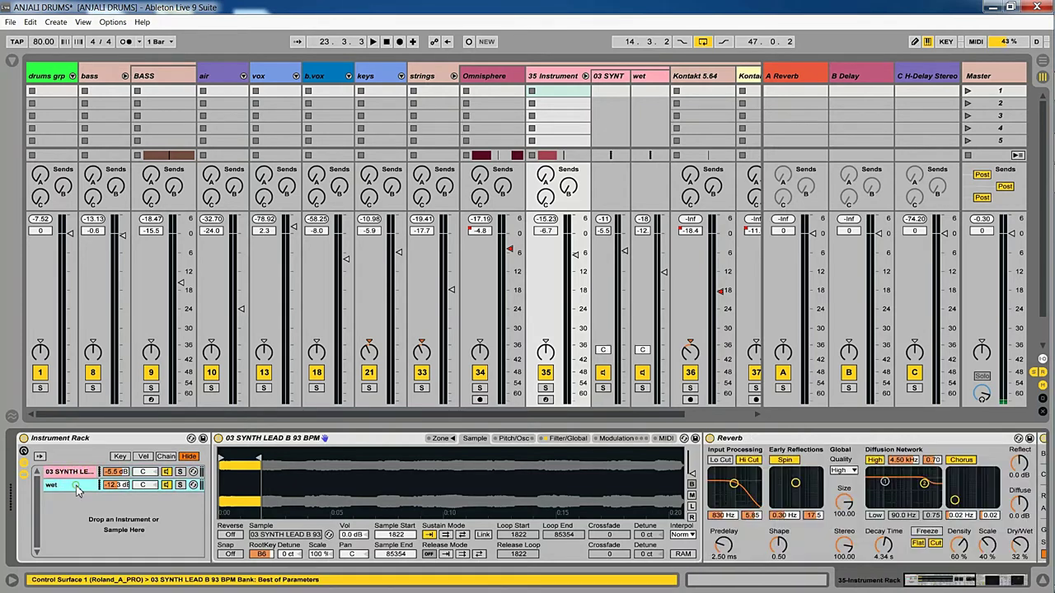
Select the 03 SYNTH LEAD chain and open the plug-in window of its H-Delay Stereo effect.
click(79, 475)
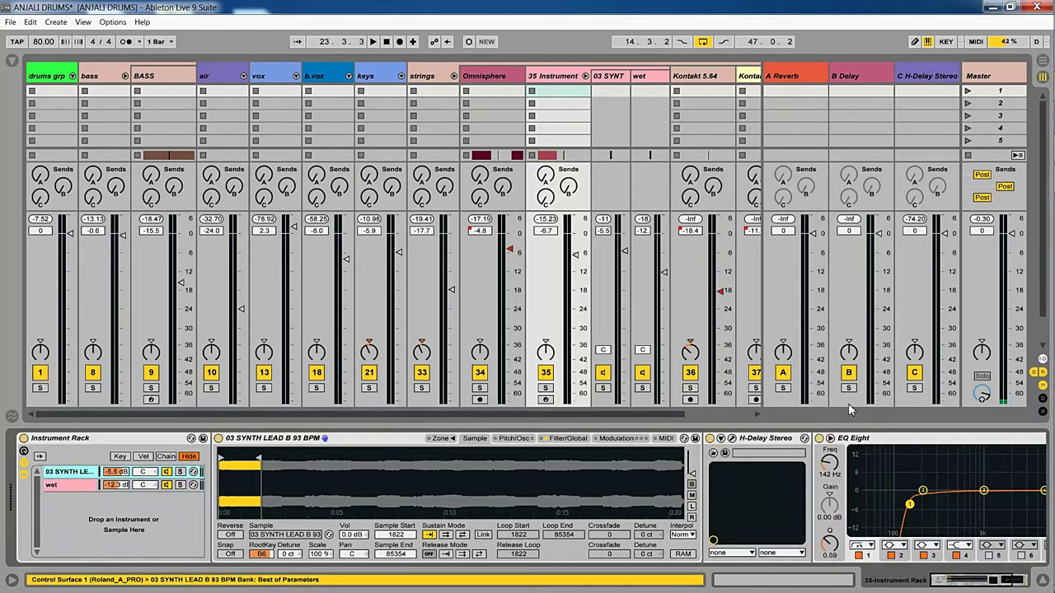
click(762, 443)
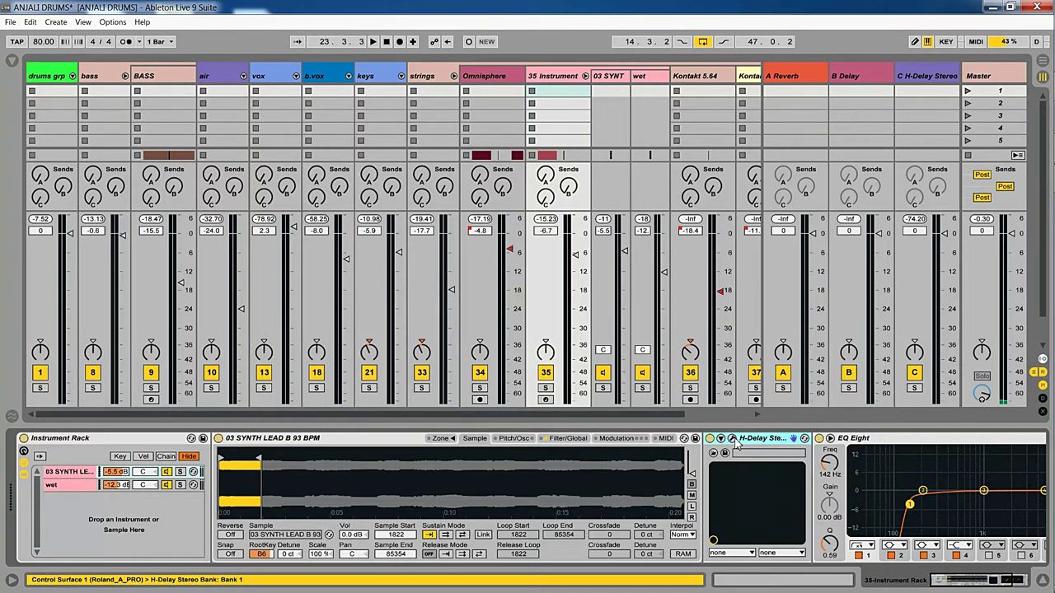
click(733, 439)
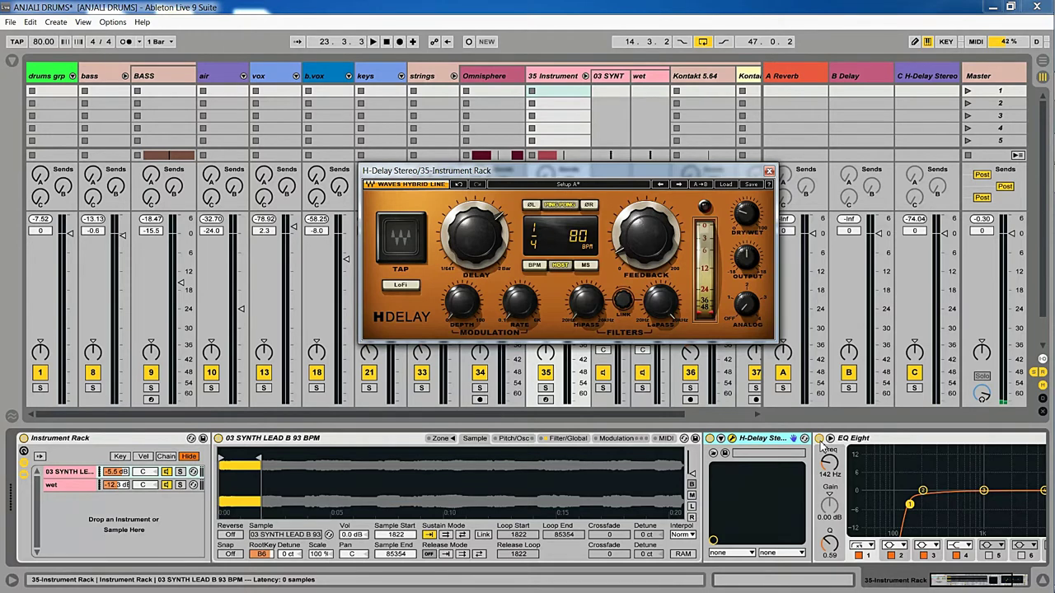
Inspect the wet chain's Reverb, Spectrum and Classical Compression devices with the Spectrum display enlarged and the H-Delay window moved aside.
click(81, 486)
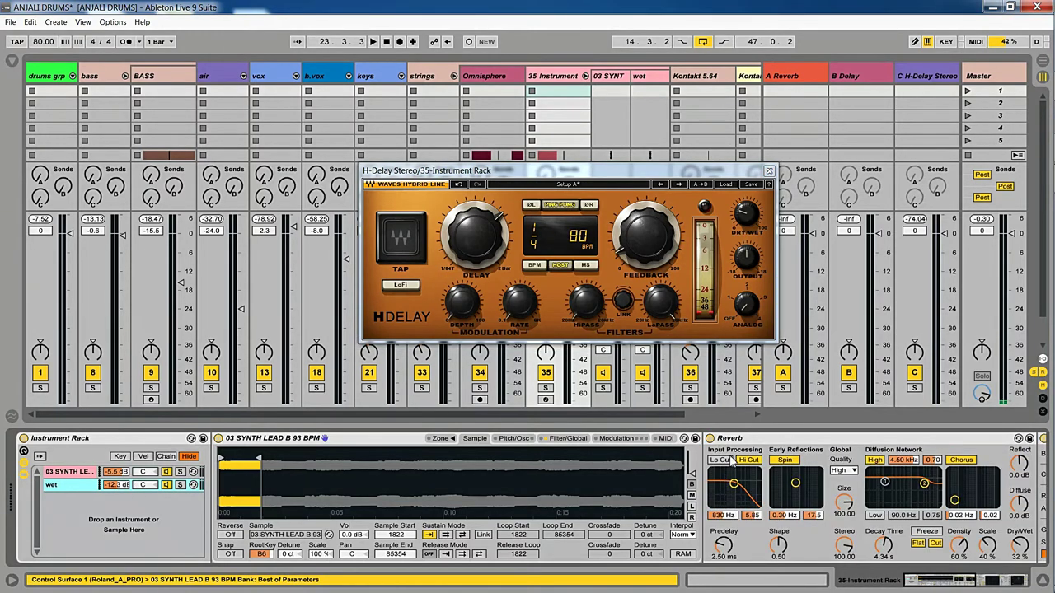
drag(944, 579, 975, 587)
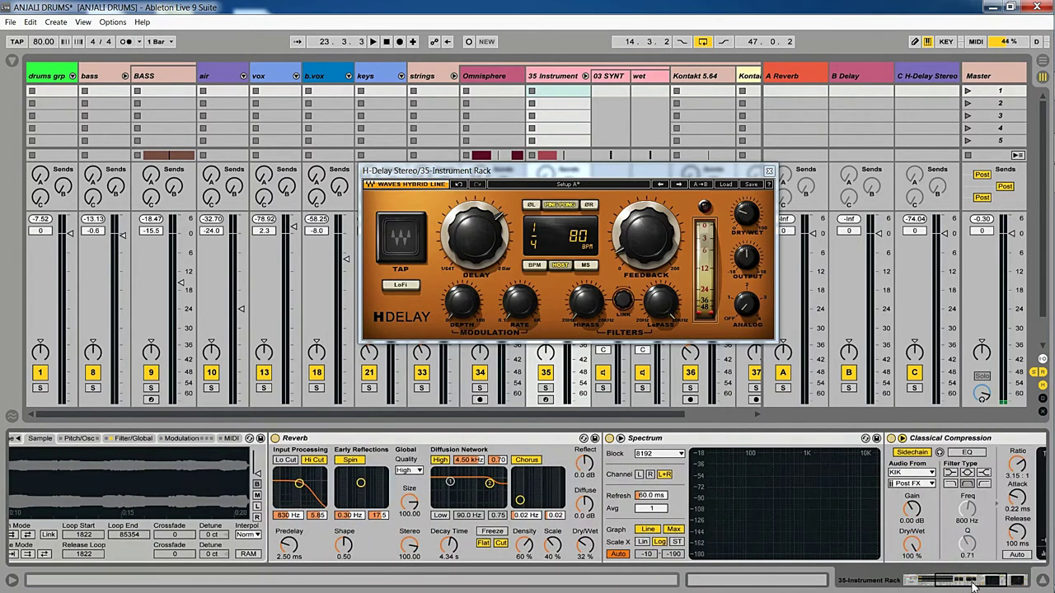
click(620, 438)
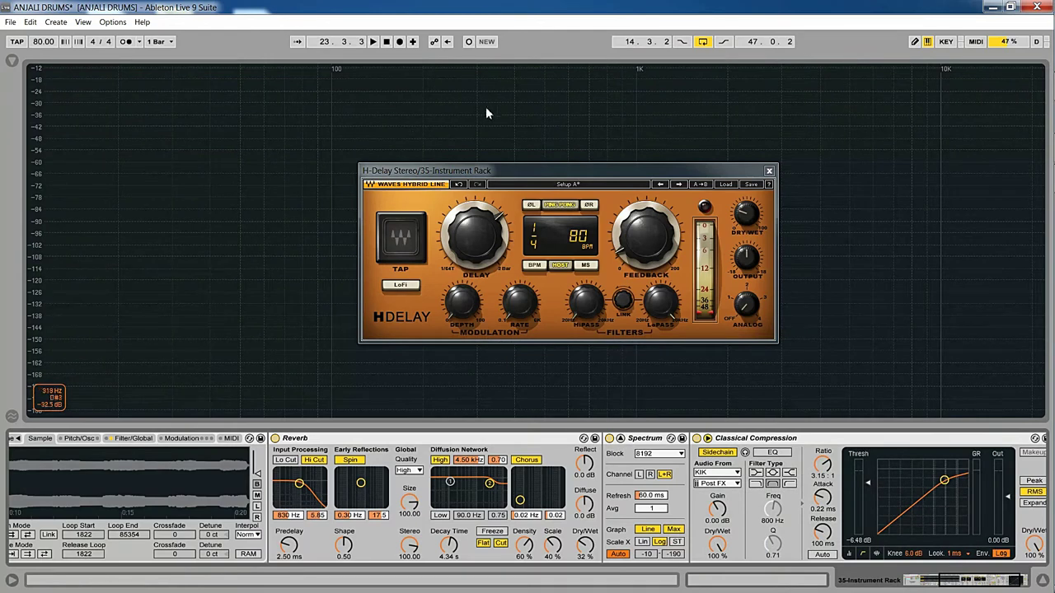
drag(537, 167, 390, 201)
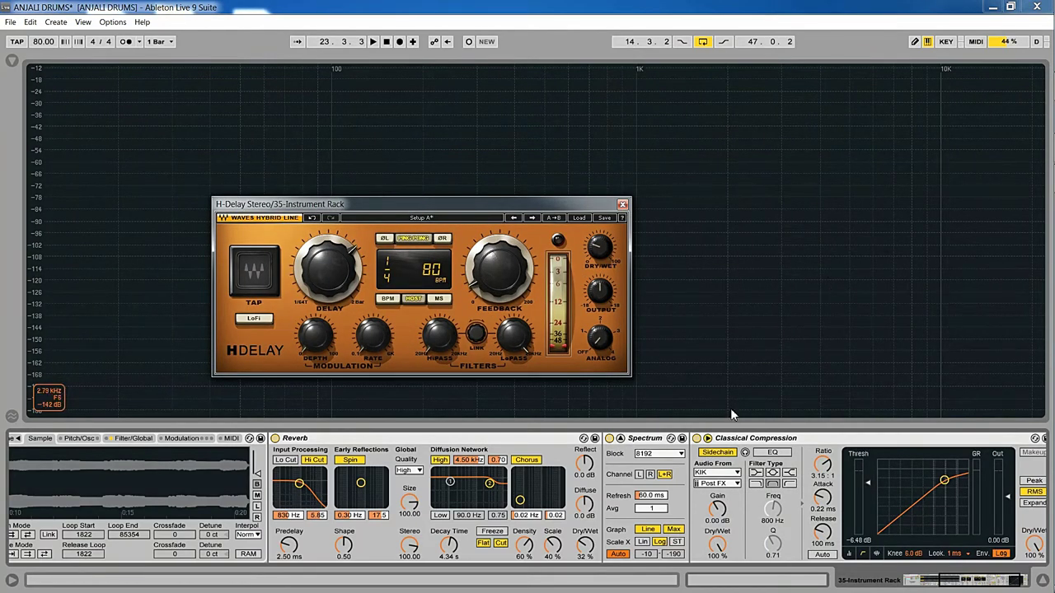
drag(964, 582, 982, 583)
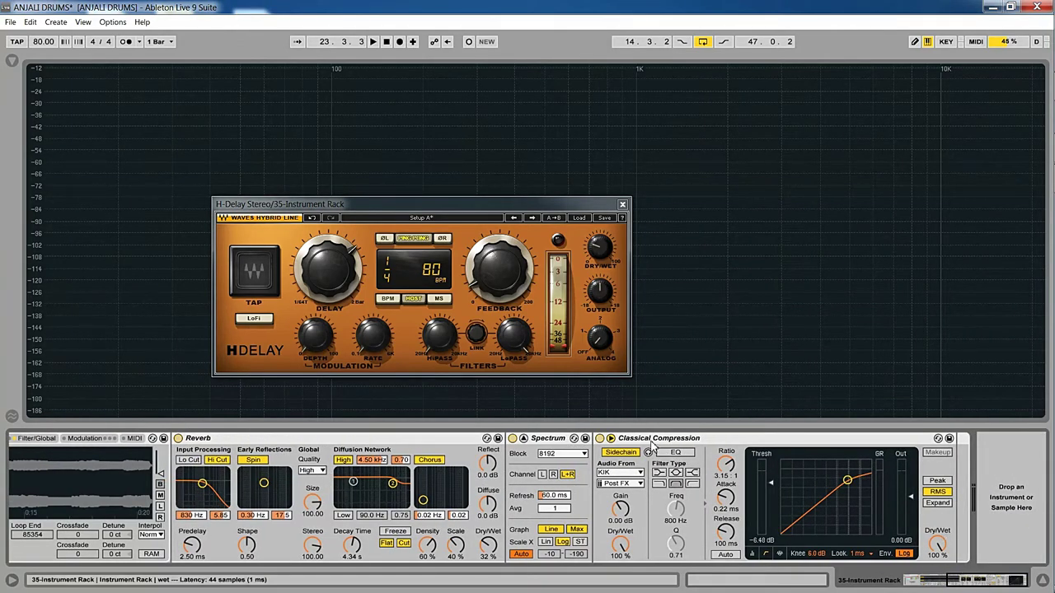
drag(1006, 585, 948, 585)
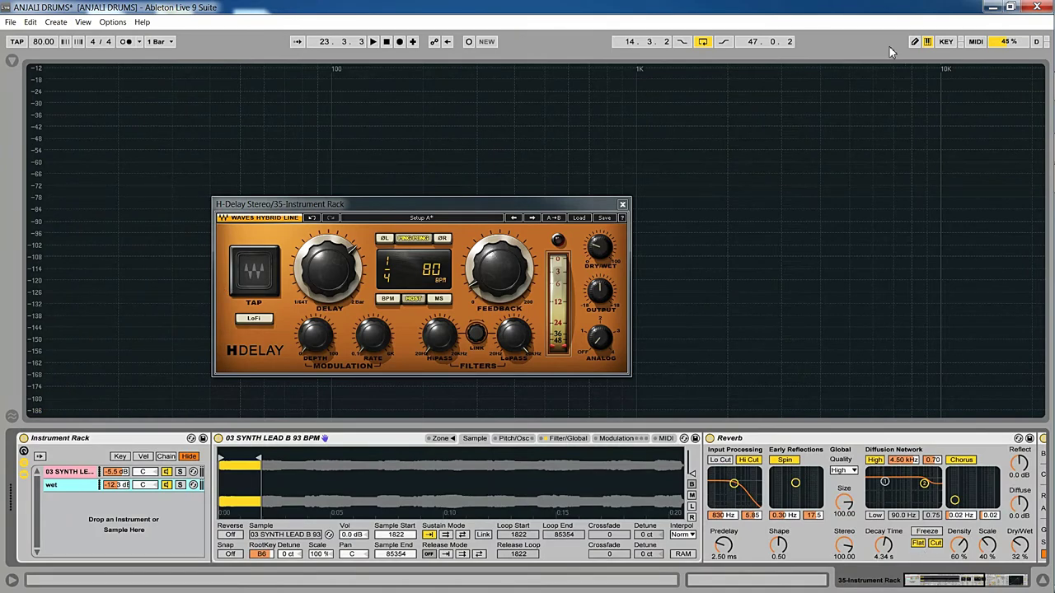
Restore the Session View, return to the 03 SYNTH LEAD chain and examine H-Delay's ping-pong, feedback and analog controls.
drag(888, 67, 880, 407)
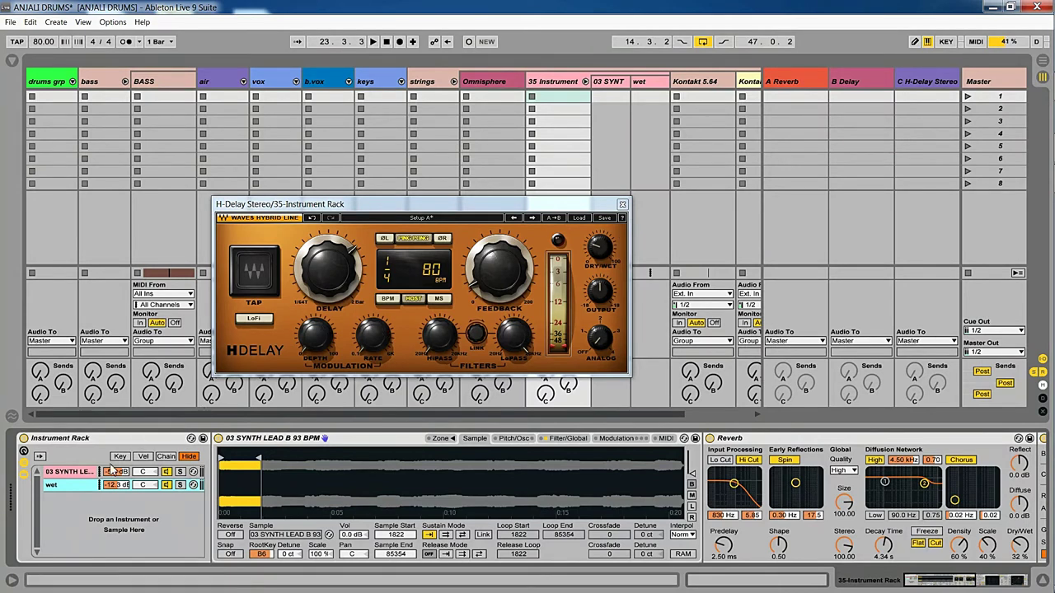
click(73, 473)
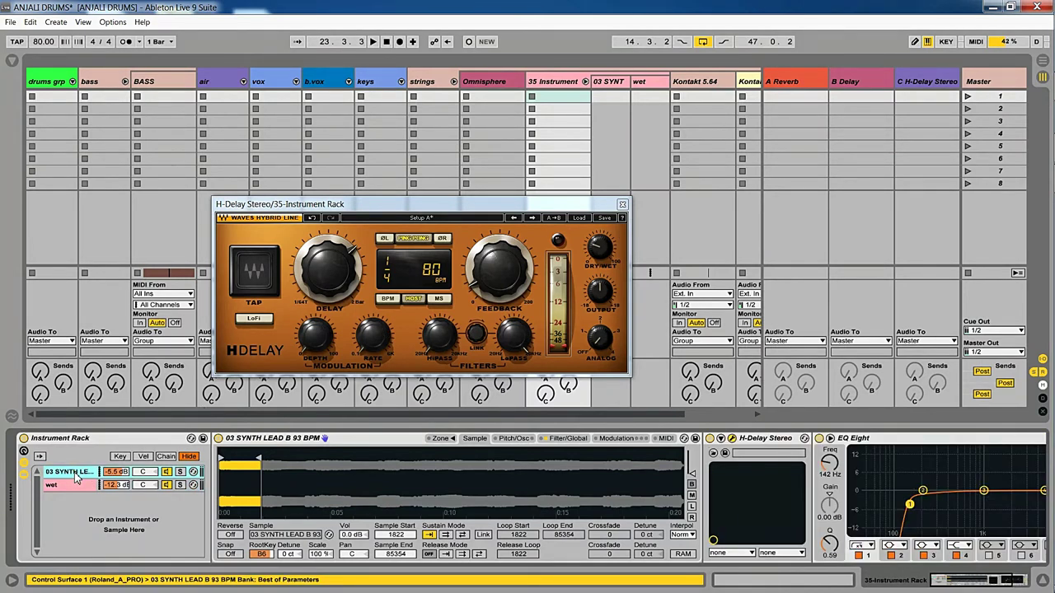
drag(440, 208, 619, 245)
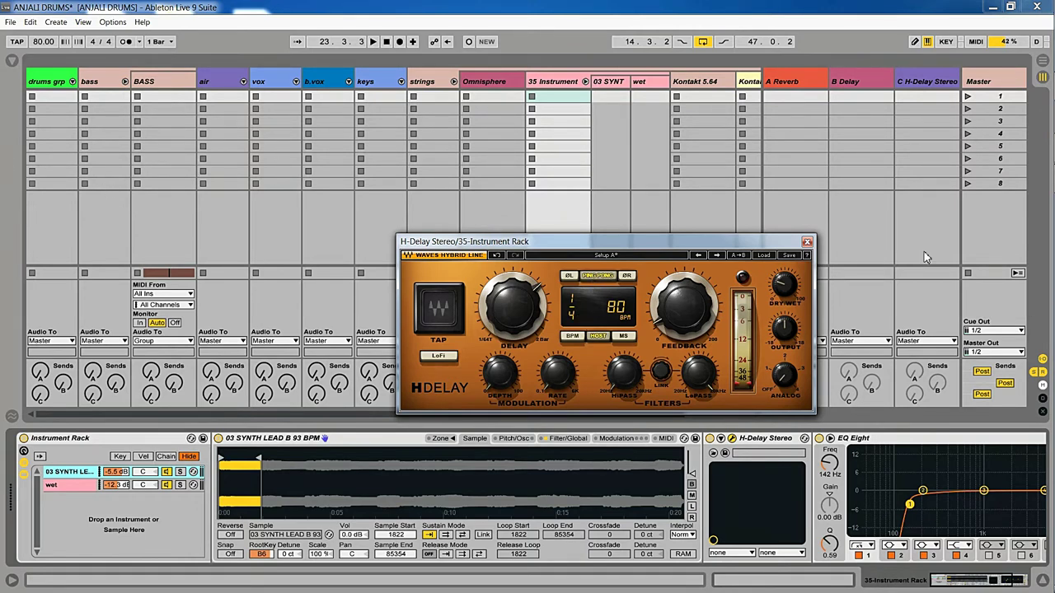
click(591, 277)
click(590, 276)
click(791, 381)
mouse_move(679, 316)
Close the H-Delay window and enlarge the 03 SYNTH LEAD chain's EQ Eight curve to examine its low-cut filter.
click(952, 580)
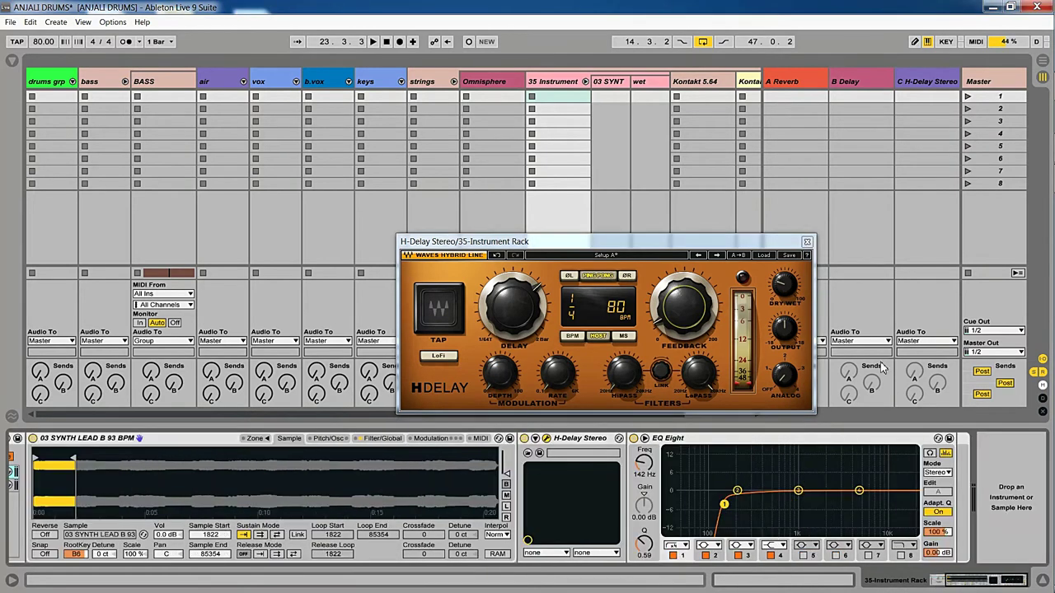
click(807, 241)
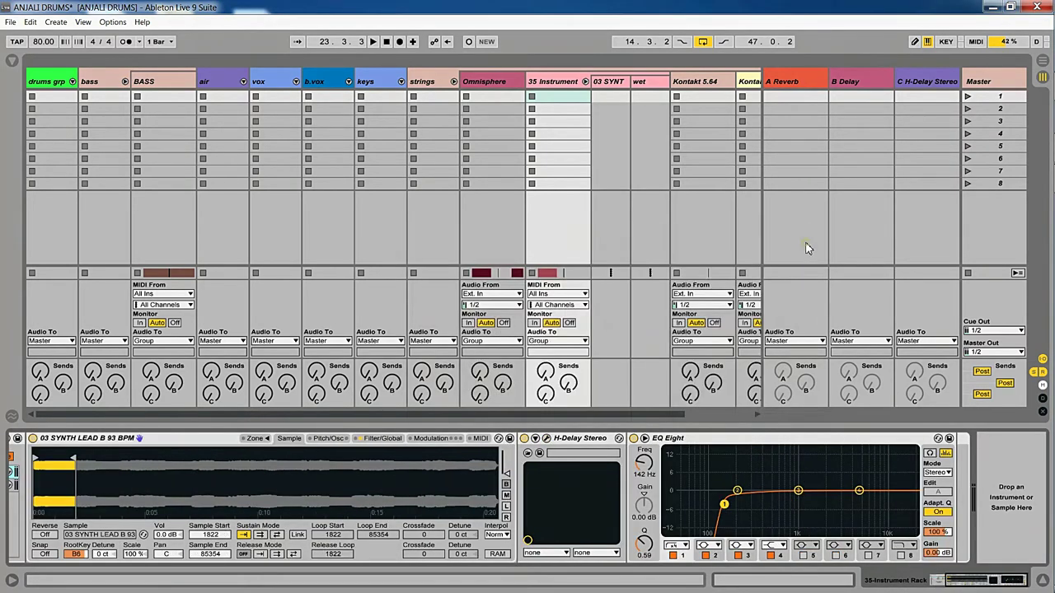
click(644, 451)
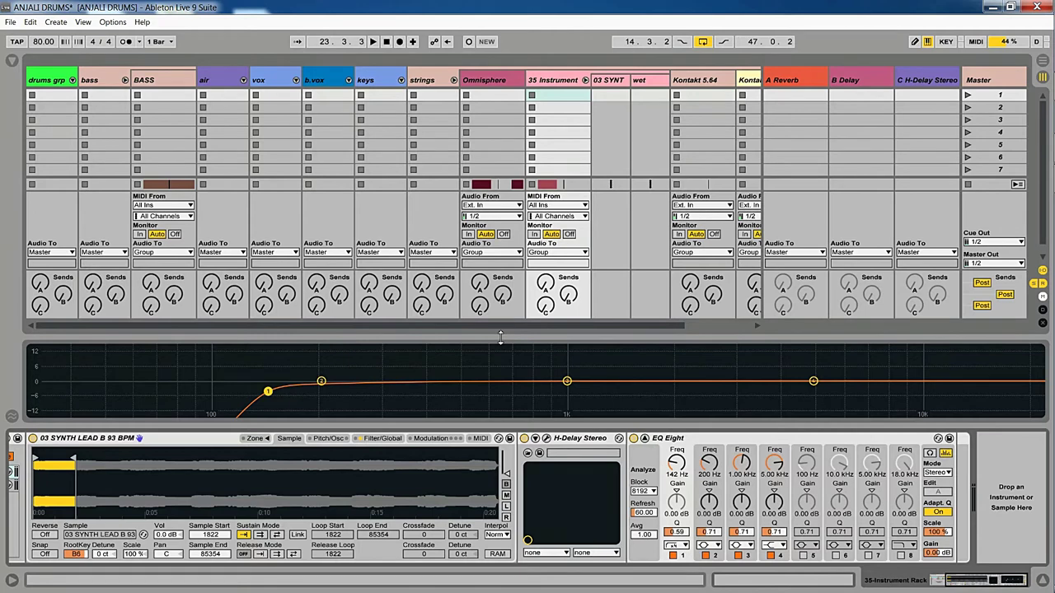
drag(500, 338, 500, 59)
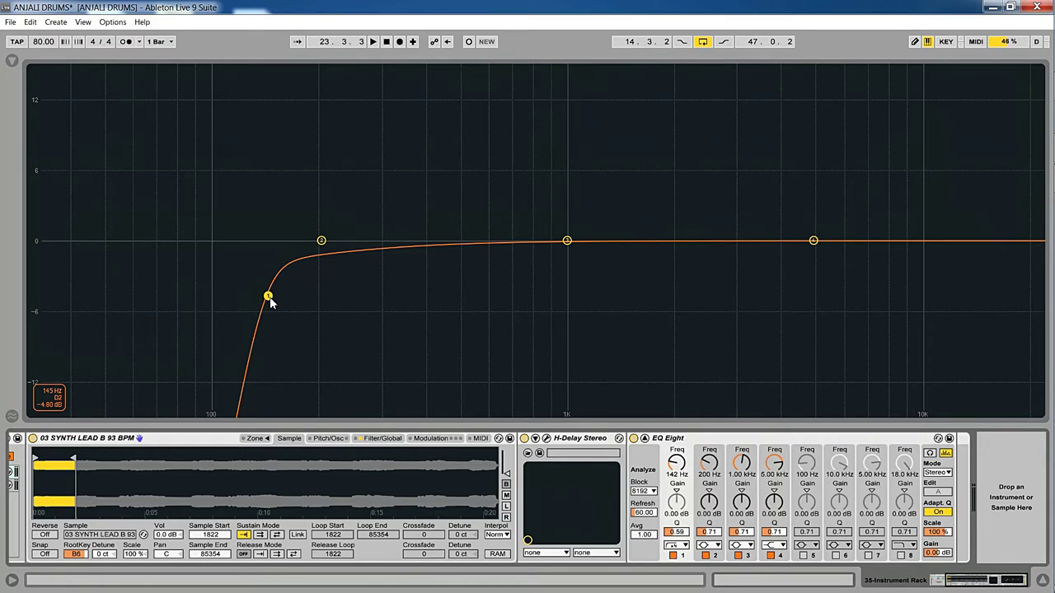
Select the rack's wet chain and examine the settings of its Reverb device.
click(995, 582)
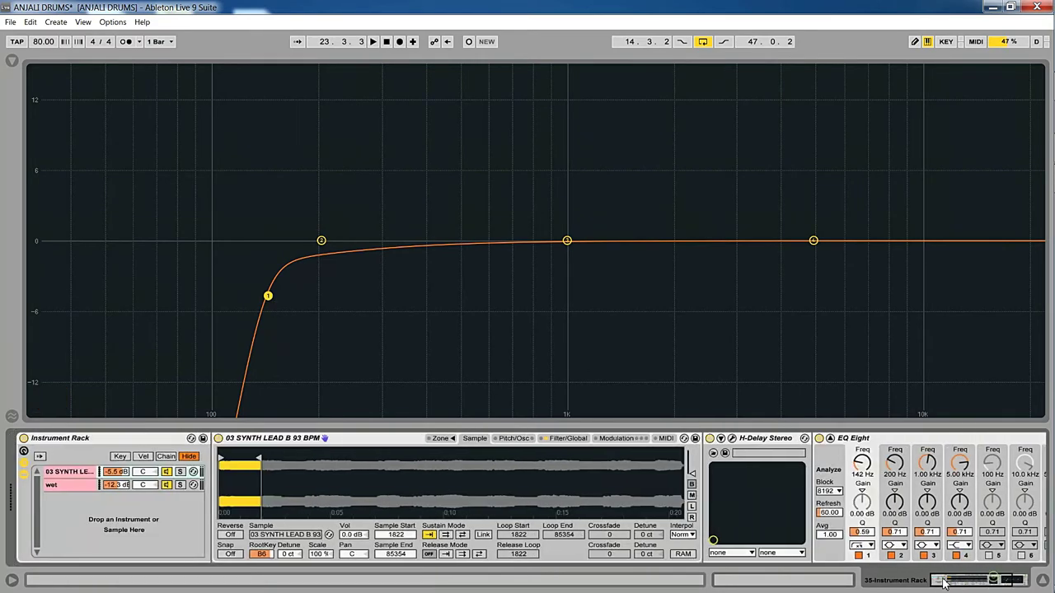
click(82, 485)
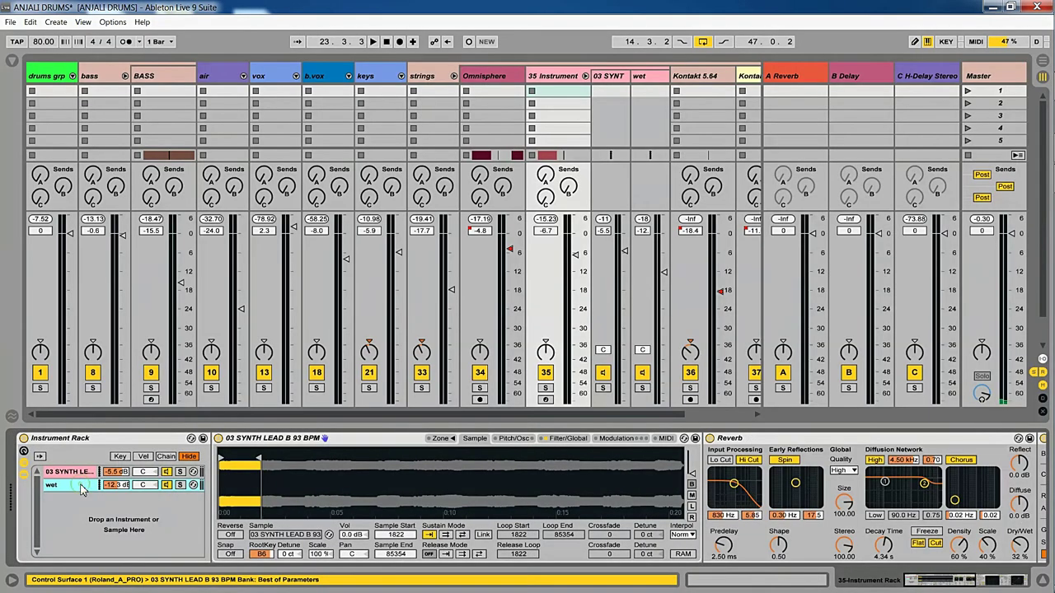
click(746, 442)
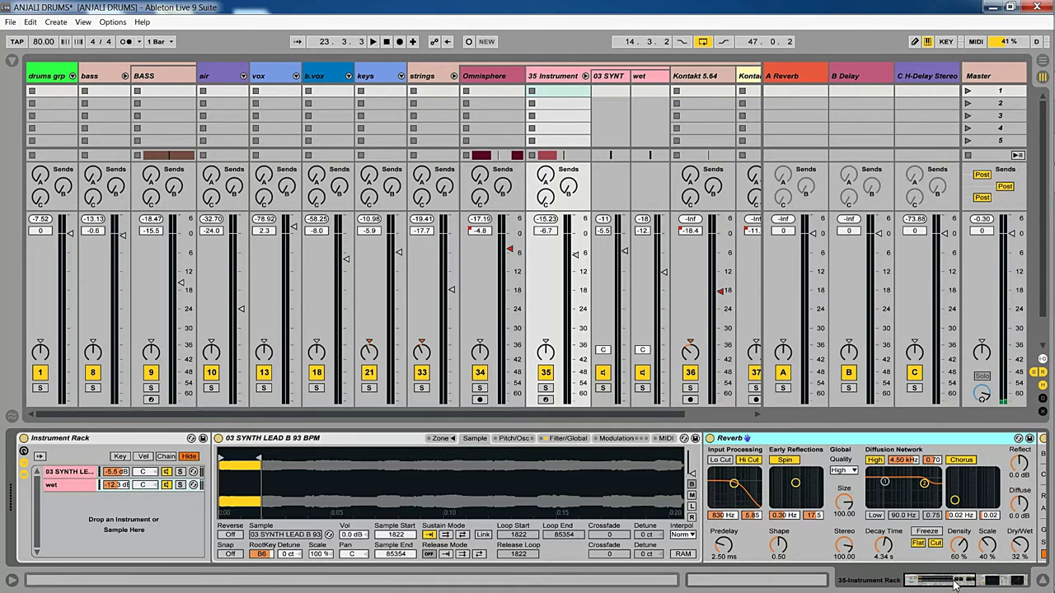
Examine the wet chain's Classical Compression device and its sidechain source list, leaving KIK as the source.
drag(954, 583, 1021, 588)
click(631, 440)
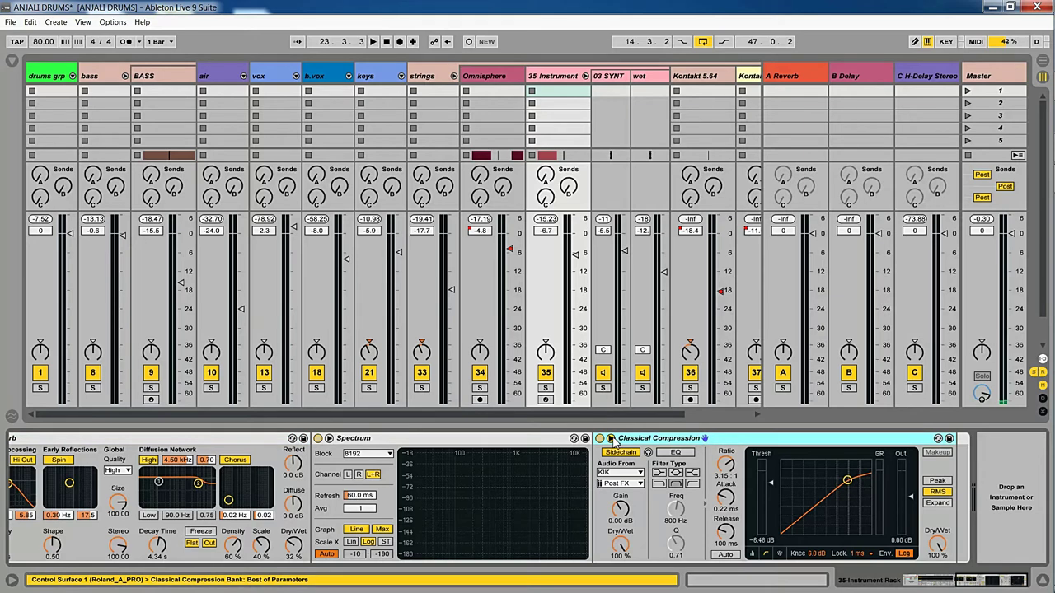
click(611, 439)
click(611, 439)
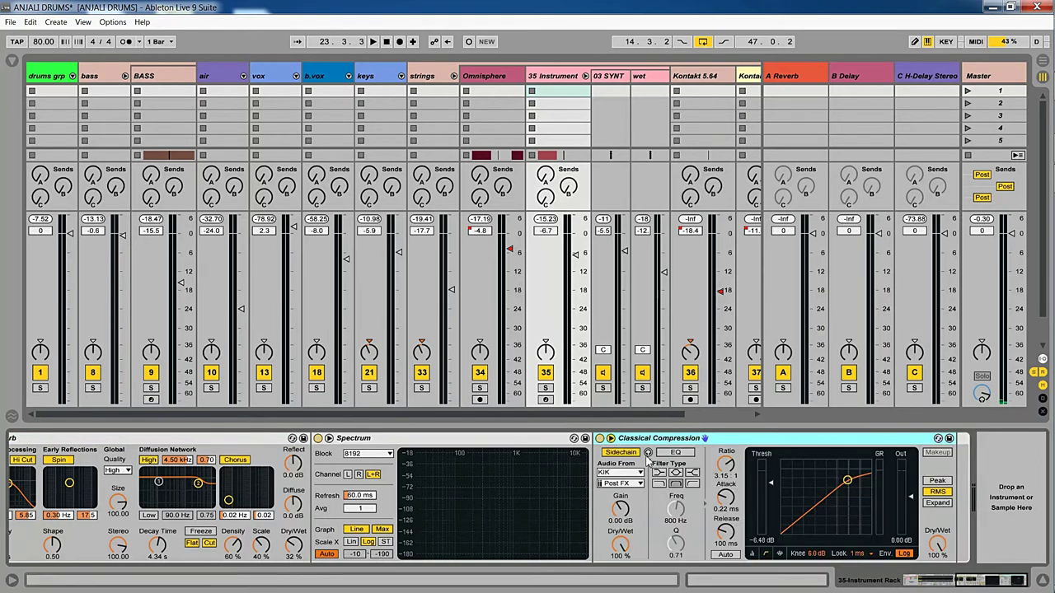
click(624, 473)
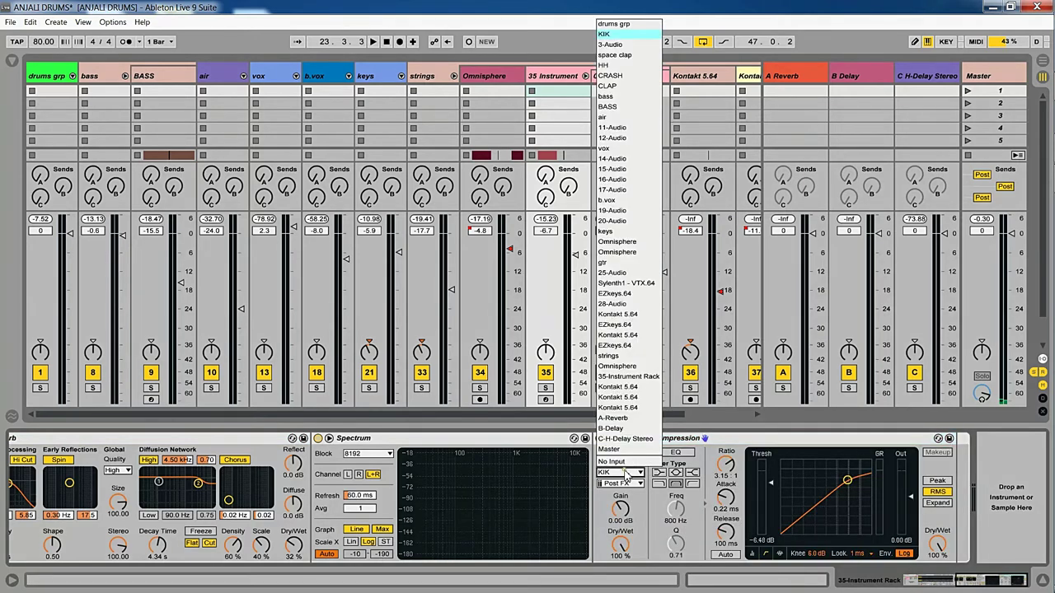
click(736, 438)
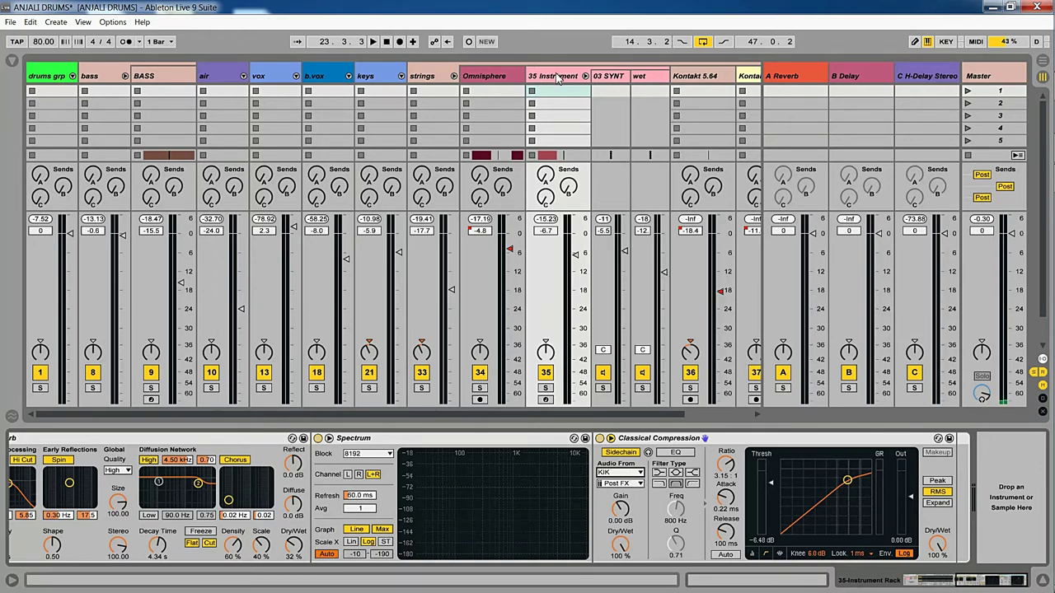
Select the 35 Instrument Rack clip at bar 33 in Arrangement View and start playback from there.
click(1043, 60)
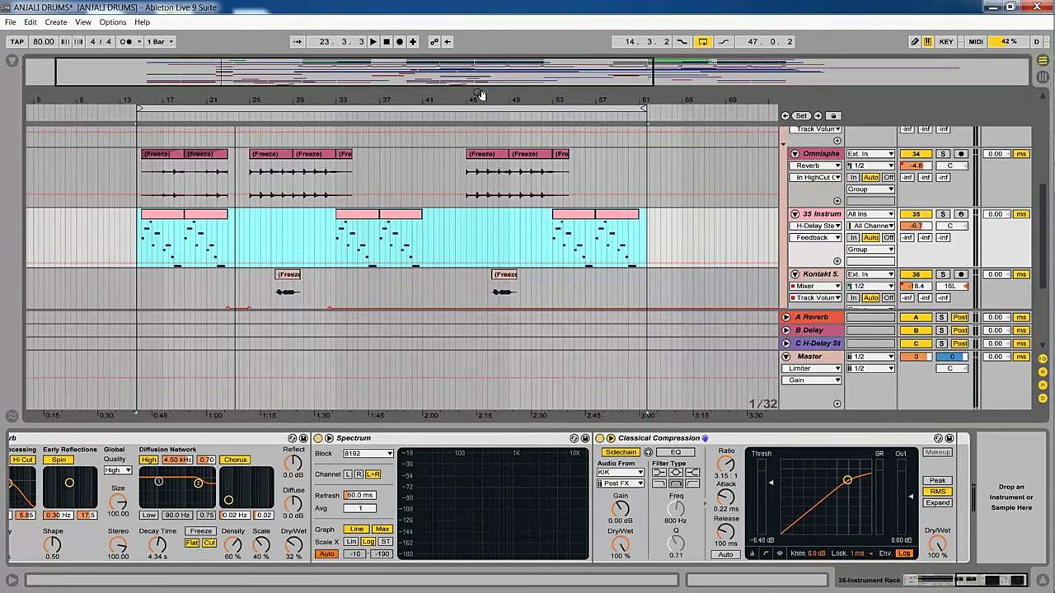
click(344, 216)
click(335, 119)
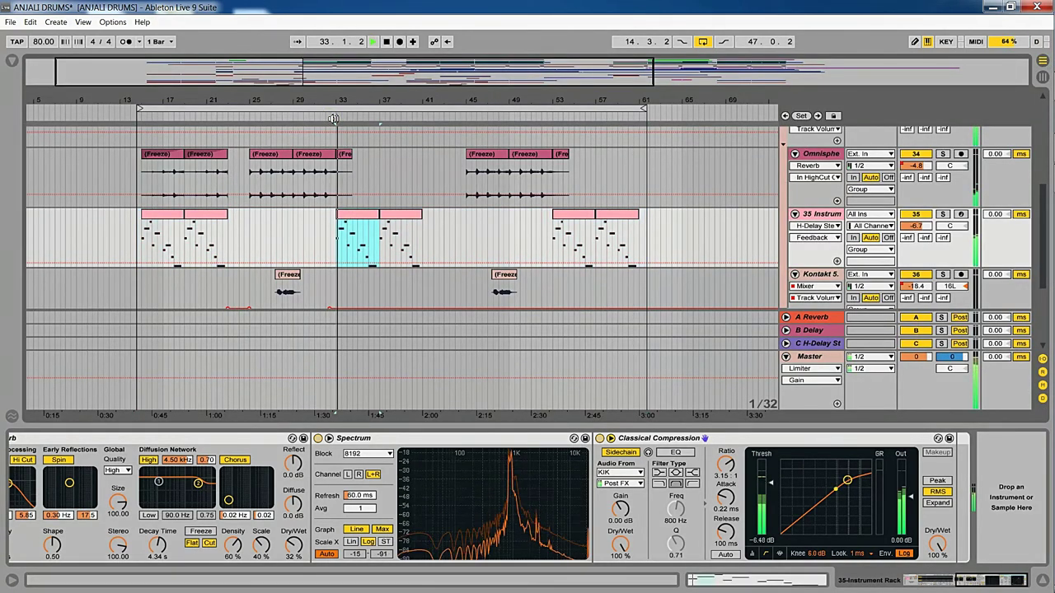